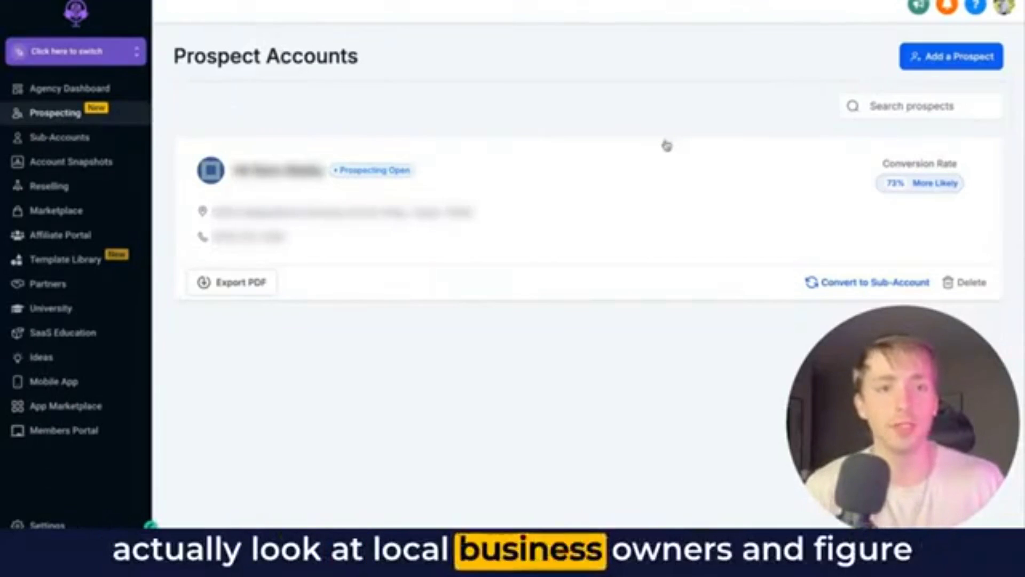
Choose Add a Prospect on the Prospect Accounts page to bring up the business map search.
click(928, 62)
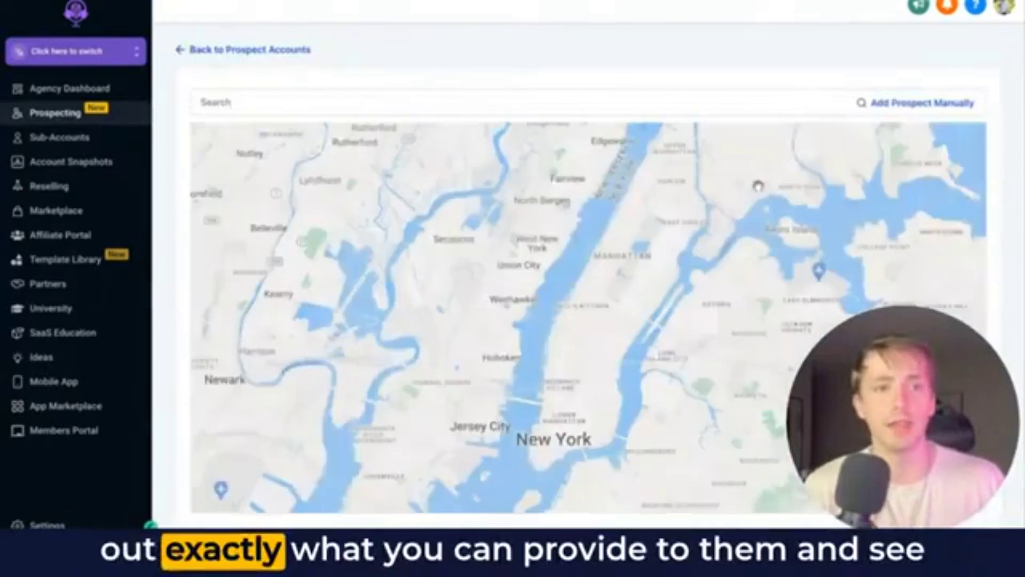
Search the prospecting map for 'real estate agents'.
click(665, 105)
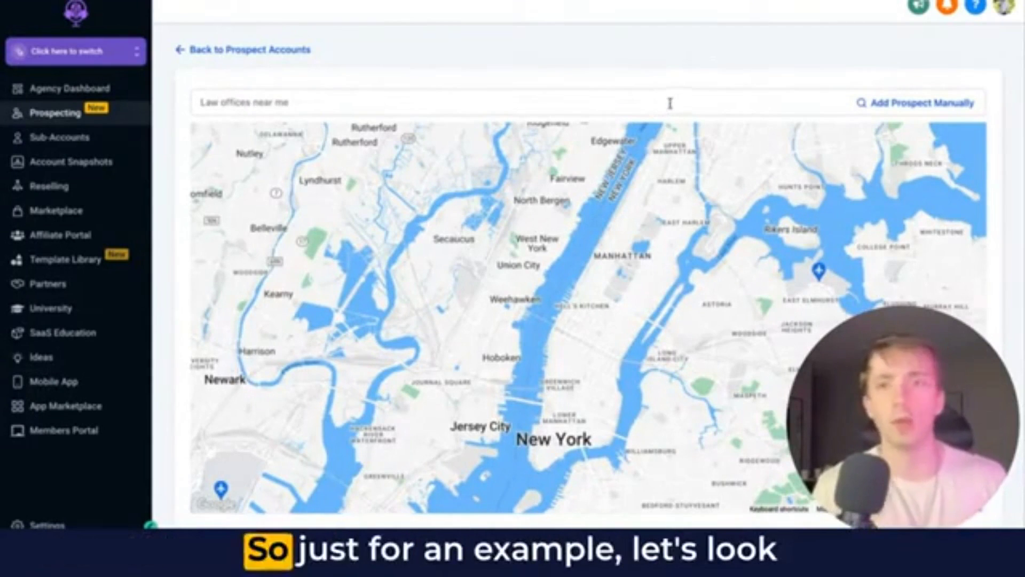
text(real)
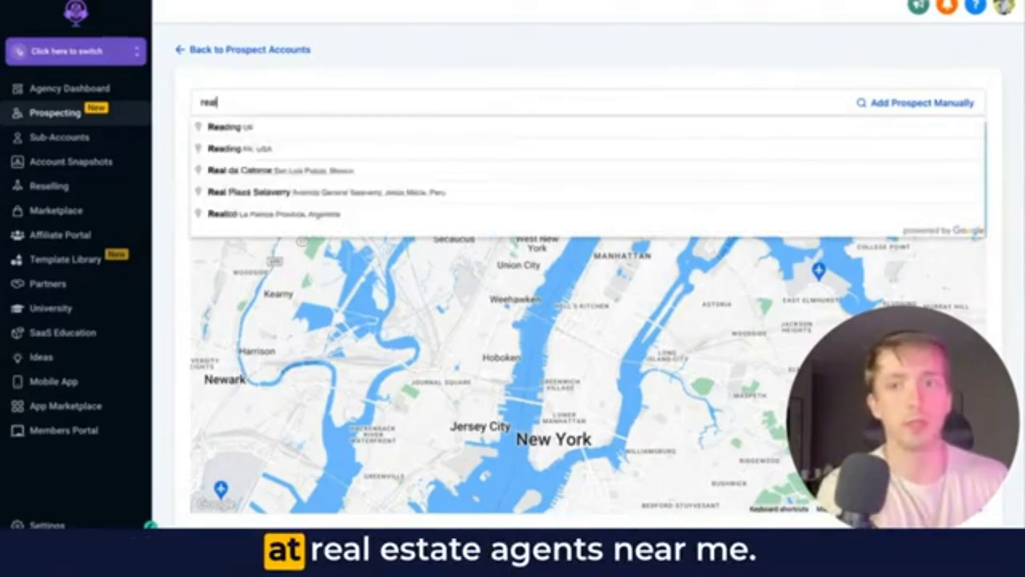
text( estate ag)
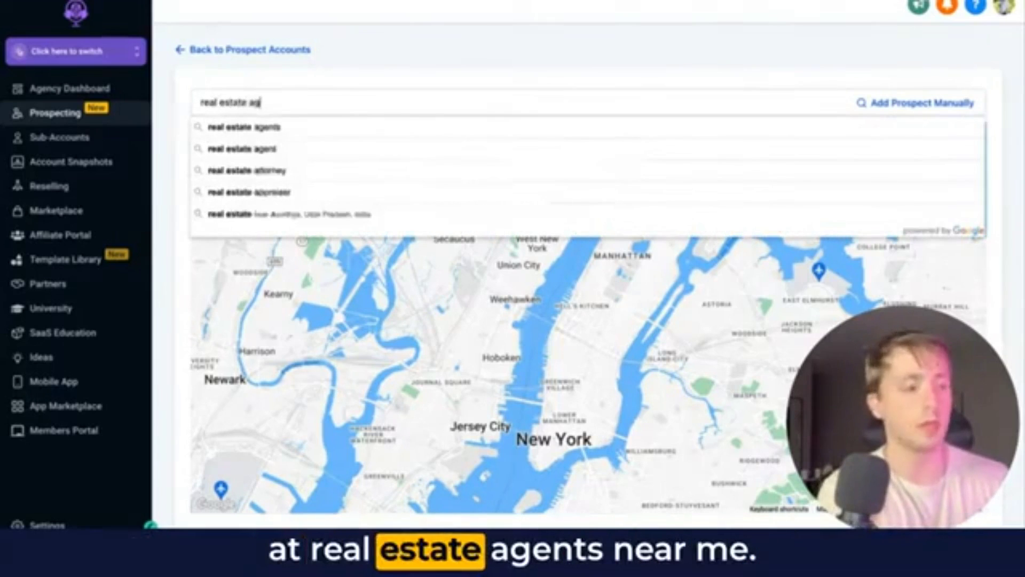
text(ents)
key(Return)
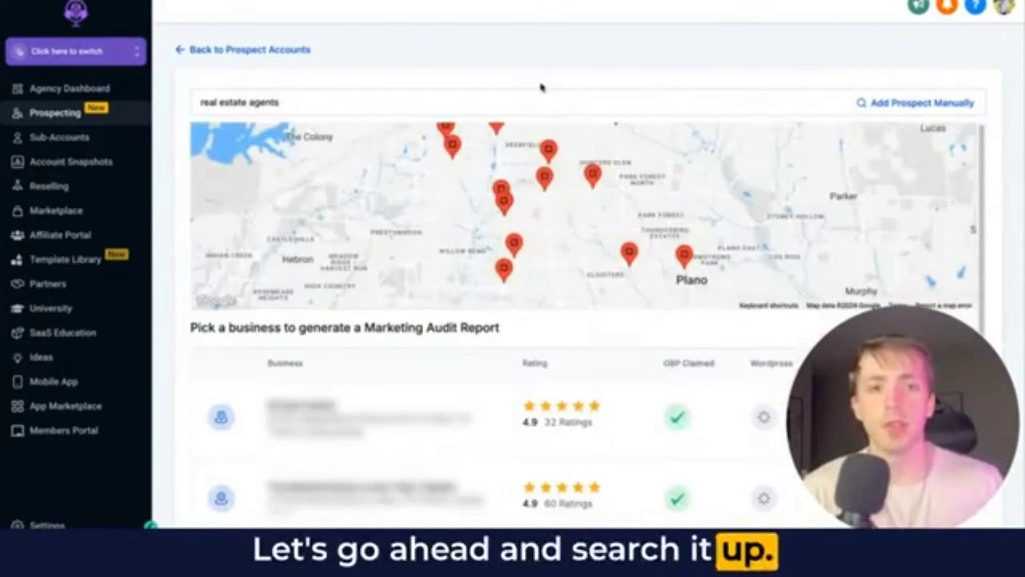
Look around the map of matching real estate businesses.
drag(951, 383, 951, 222)
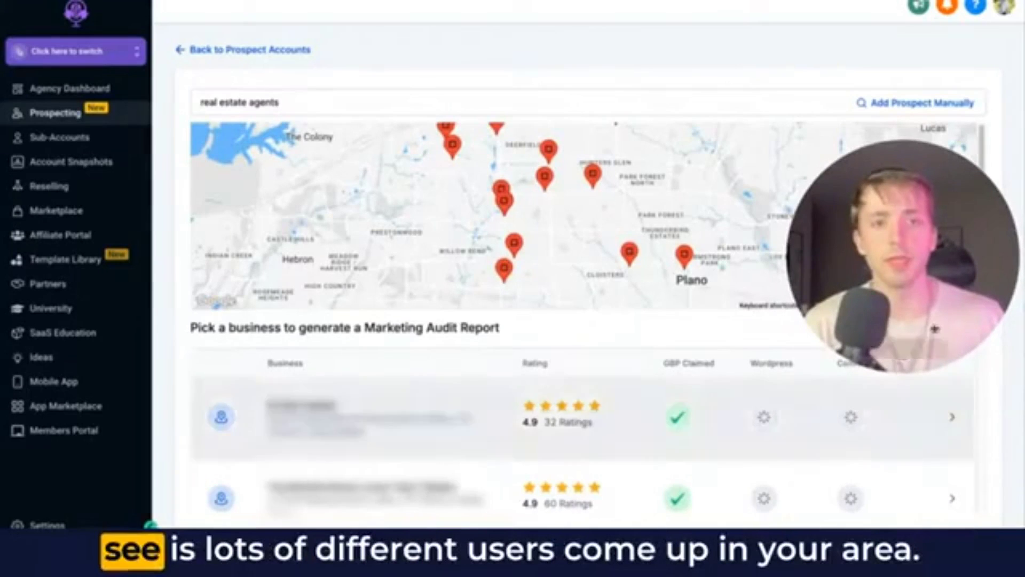
click(886, 350)
drag(902, 320, 972, 245)
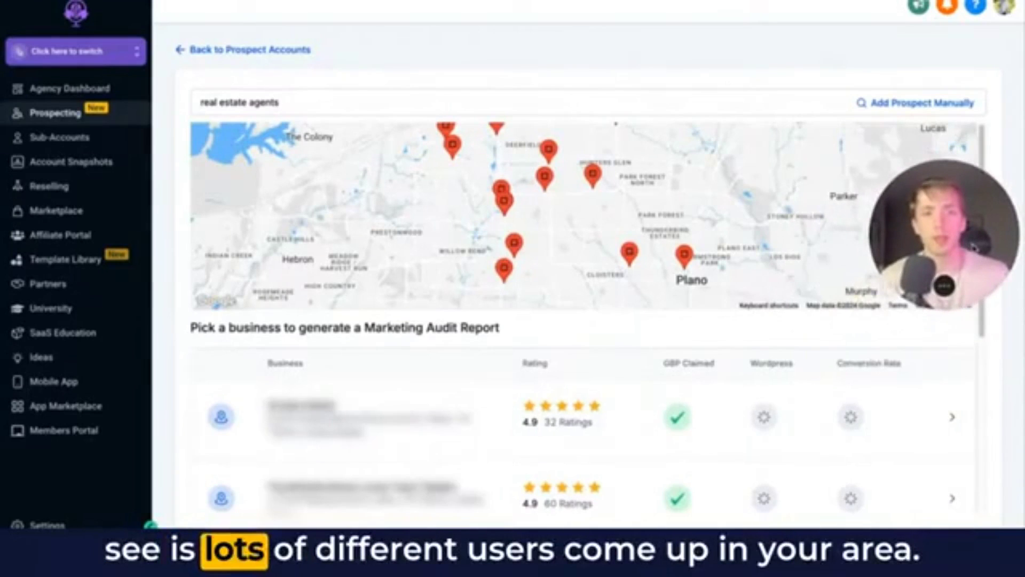
mouse_move(567, 227)
mouse_down()
mouse_move(544, 219)
mouse_move(583, 221)
mouse_move(565, 222)
mouse_up()
Compare results' Rating, GBP Claimed, Wordpress and Conversion Rate columns, led by the 62% 'More Likely' agent.
scroll(565, 222, down, 5)
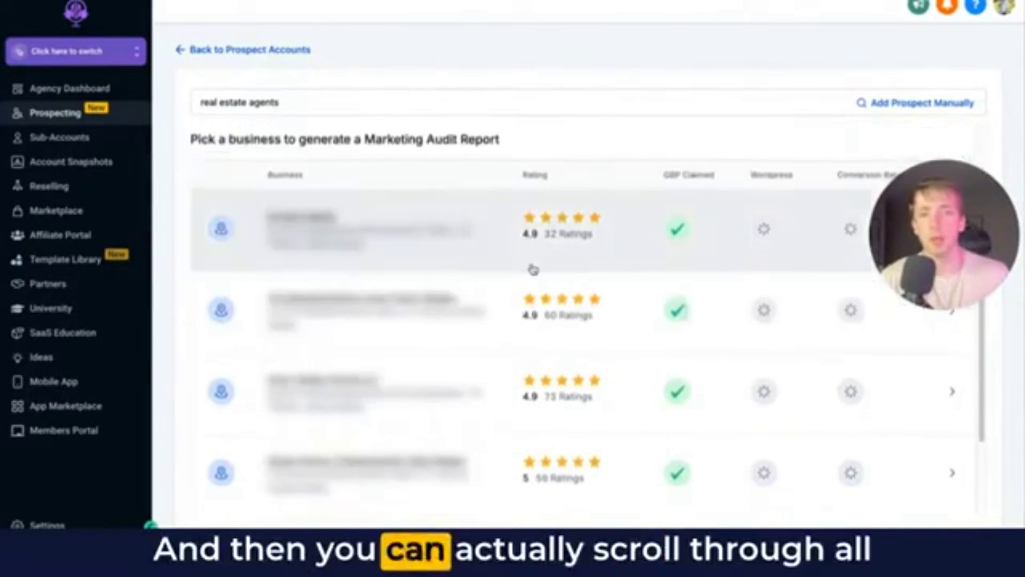
scroll(555, 270, down, 2)
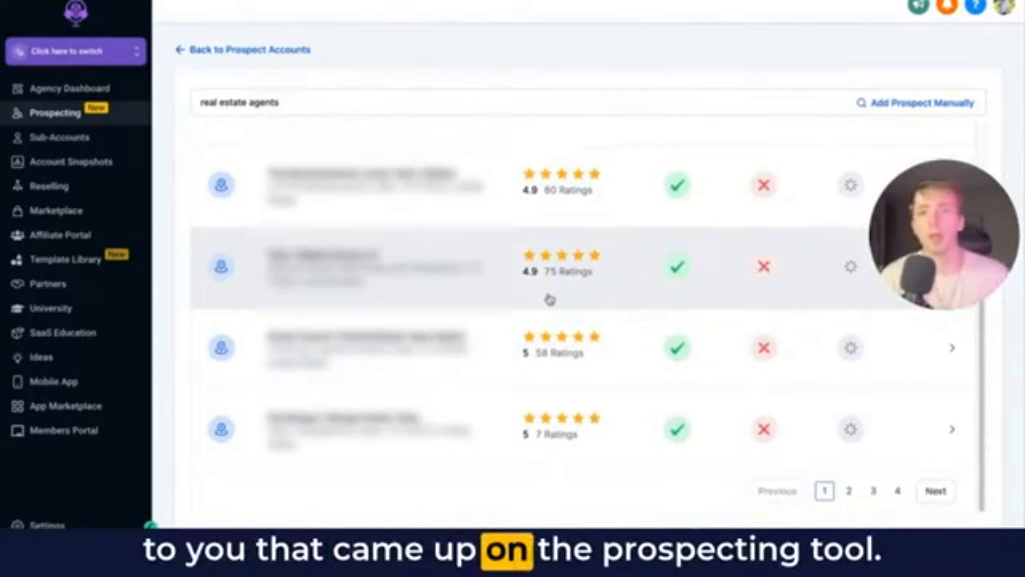
scroll(537, 342, up, 1)
scroll(536, 340, up, 3)
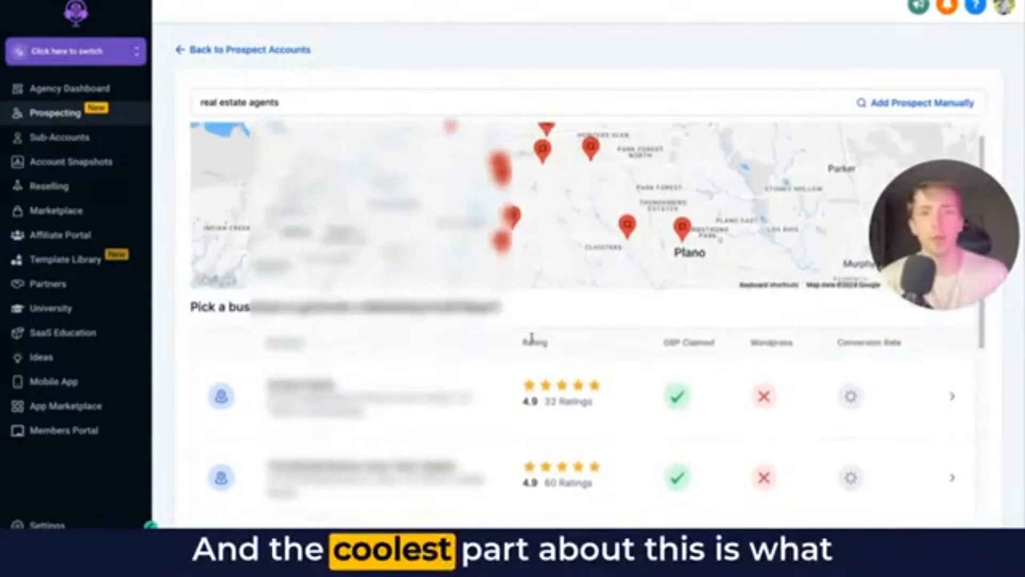
scroll(555, 336, down, 3)
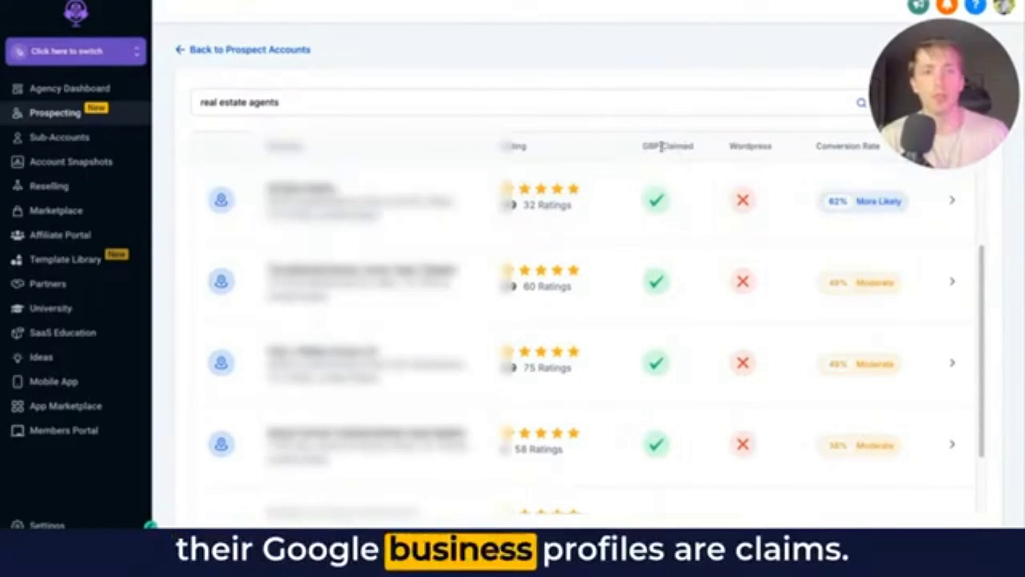
scroll(659, 231, down, 2)
scroll(660, 289, up, 5)
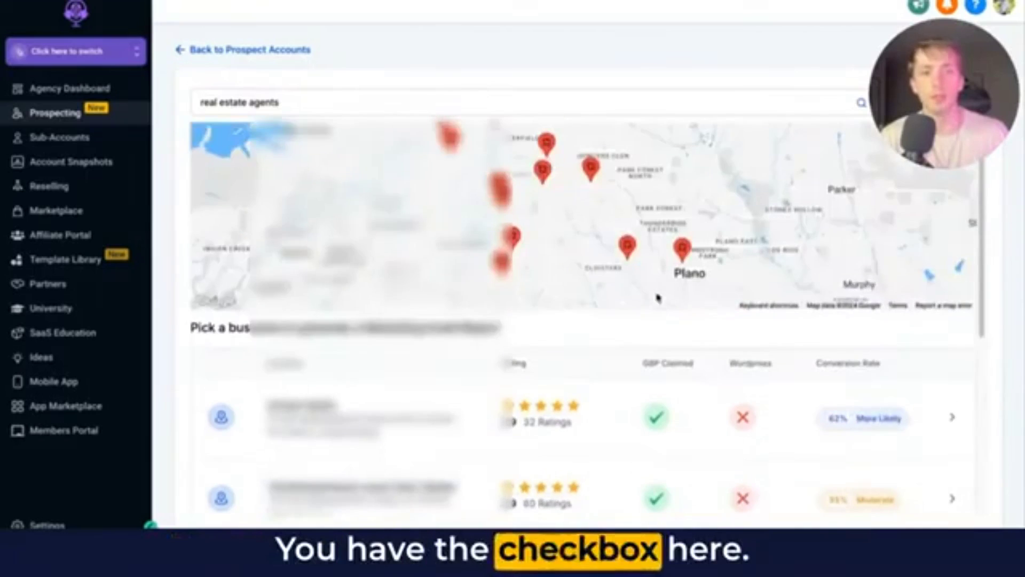
scroll(678, 279, down, 2)
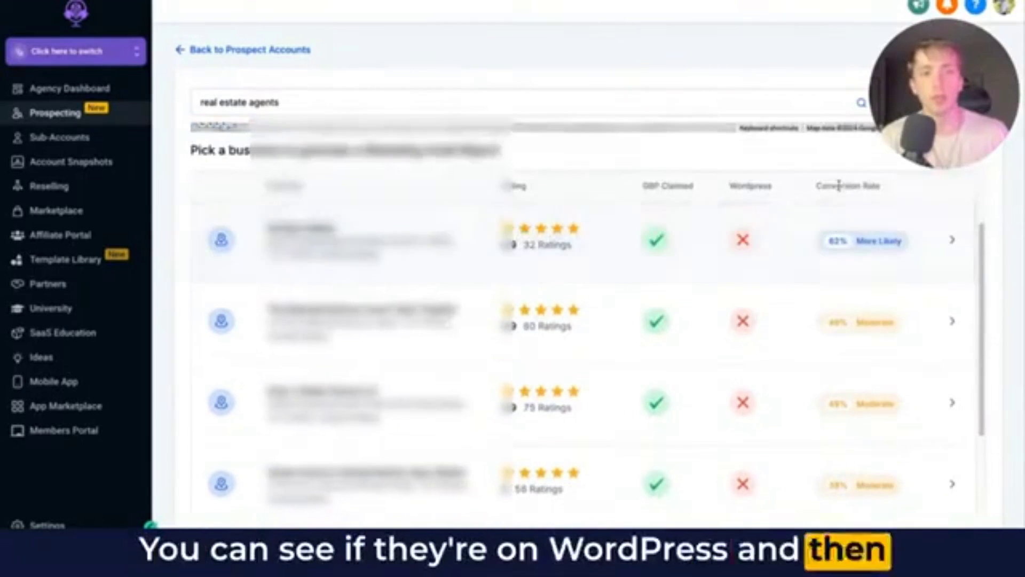
scroll(828, 282, down, 2)
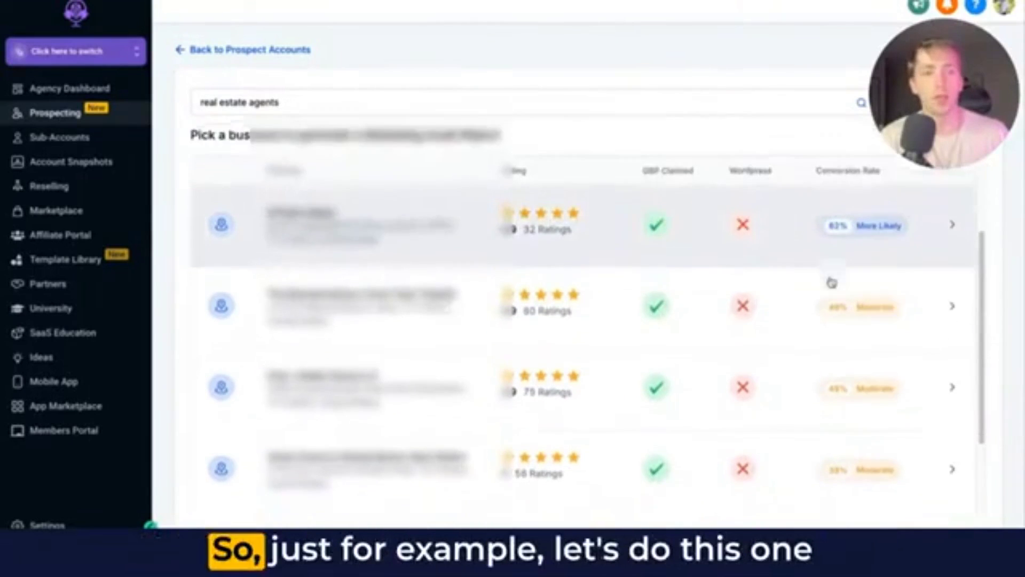
scroll(878, 283, down, 1)
scroll(876, 277, up, 2)
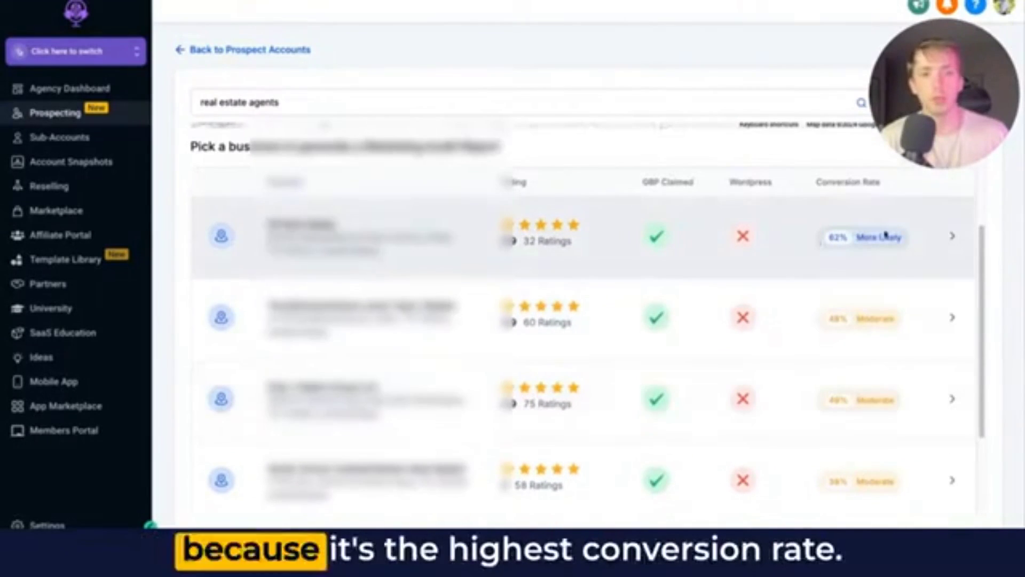
Try saving the top-converting agent as a prospect, dismissing the Prospect Already Exists warning.
click(951, 237)
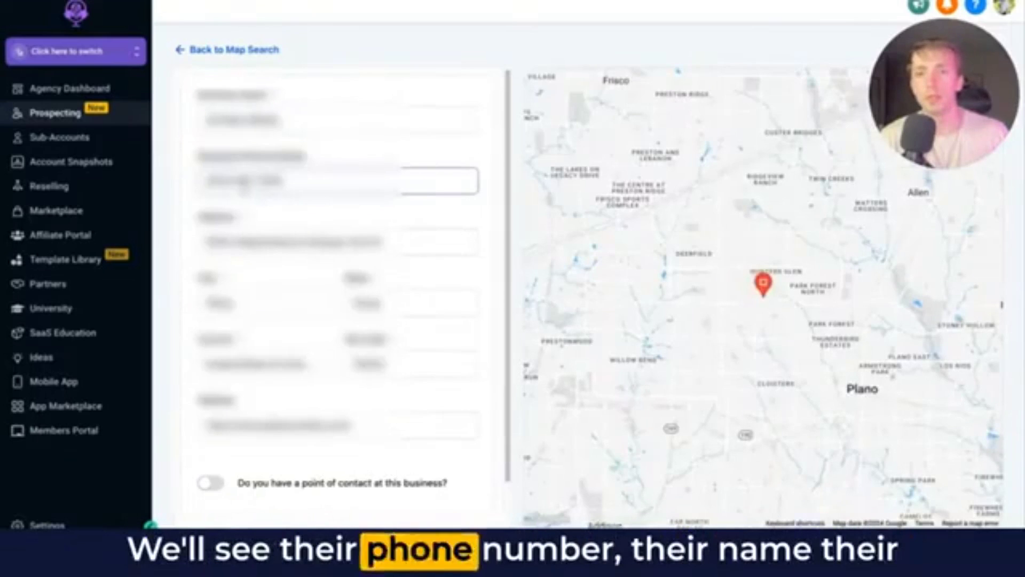
scroll(331, 294, down, 2)
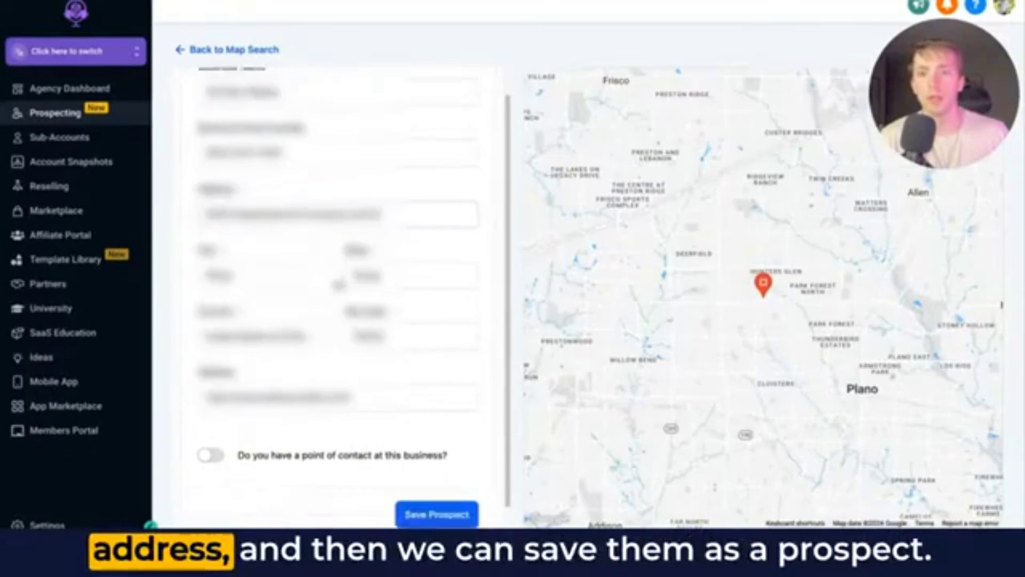
click(445, 493)
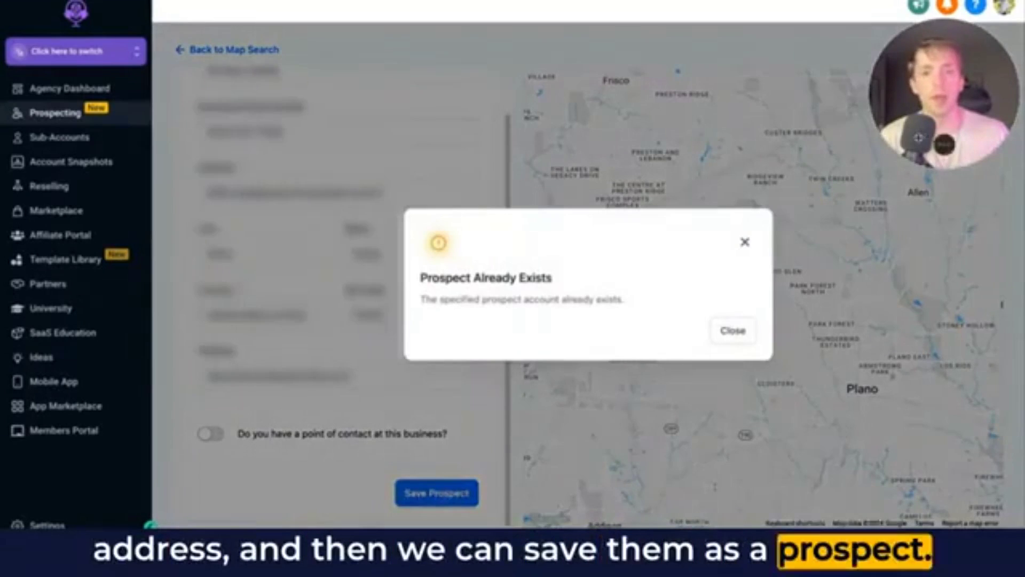
click(746, 331)
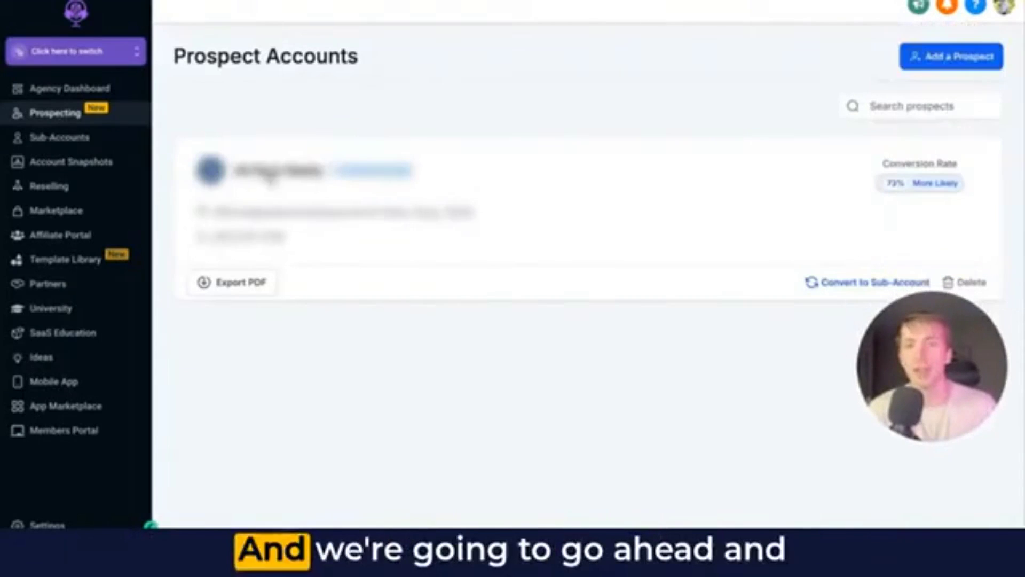
Open the saved prospect's overview and show its Marketing Audit Report with the Online Health Score chart.
click(278, 171)
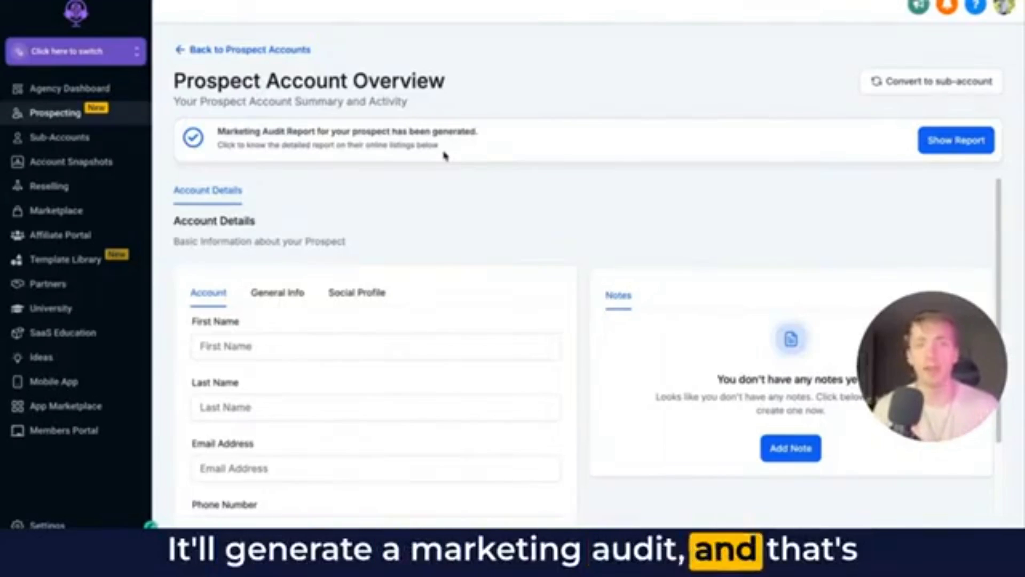
scroll(415, 318, down, 2)
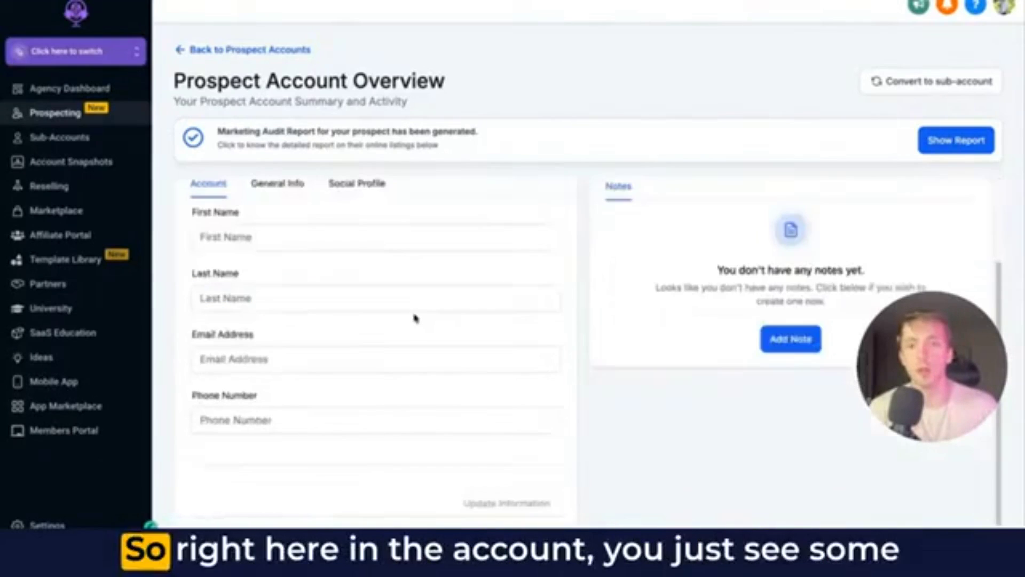
scroll(638, 332, up, 2)
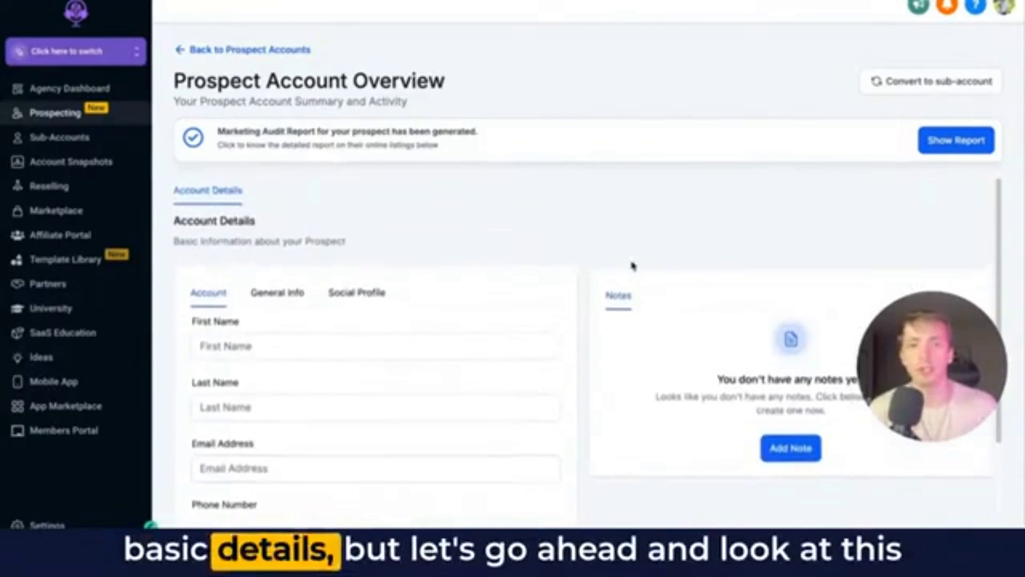
click(943, 142)
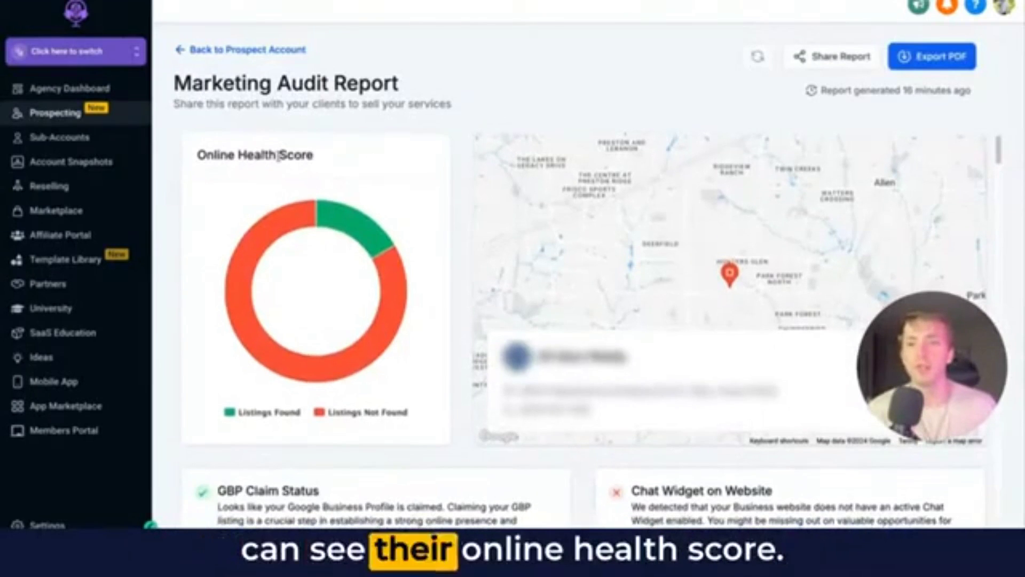
Scroll past the GBP, chat widget, text number, WordPress and review-reply checks to the SEO Analysis map.
mouse_move(361, 245)
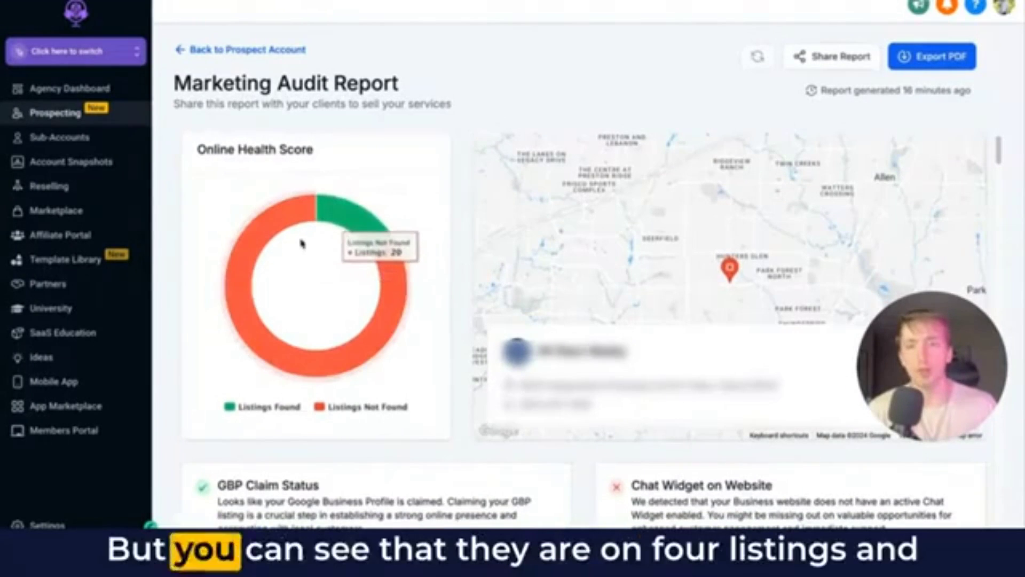
mouse_move(395, 278)
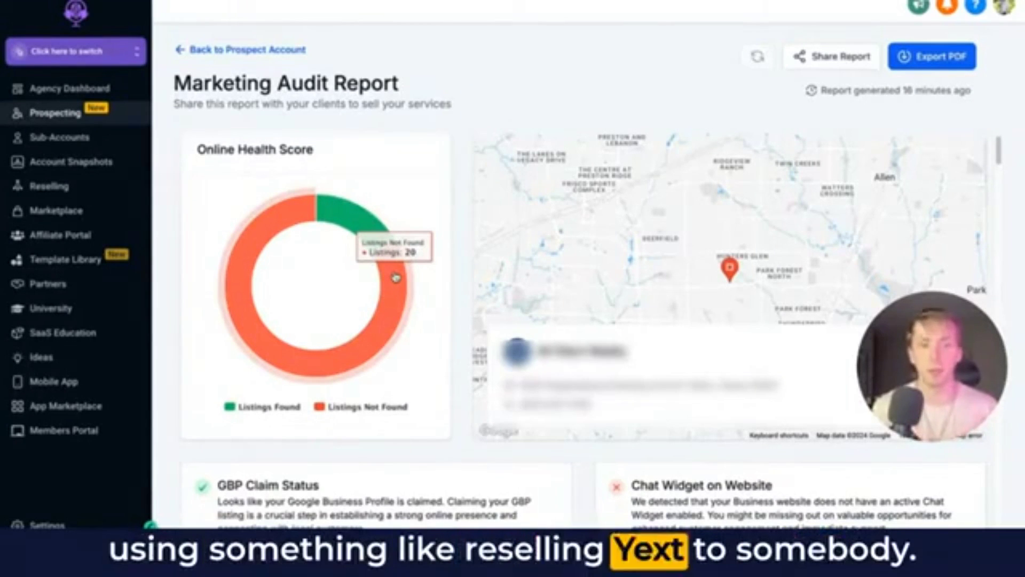
scroll(396, 278, down, 4)
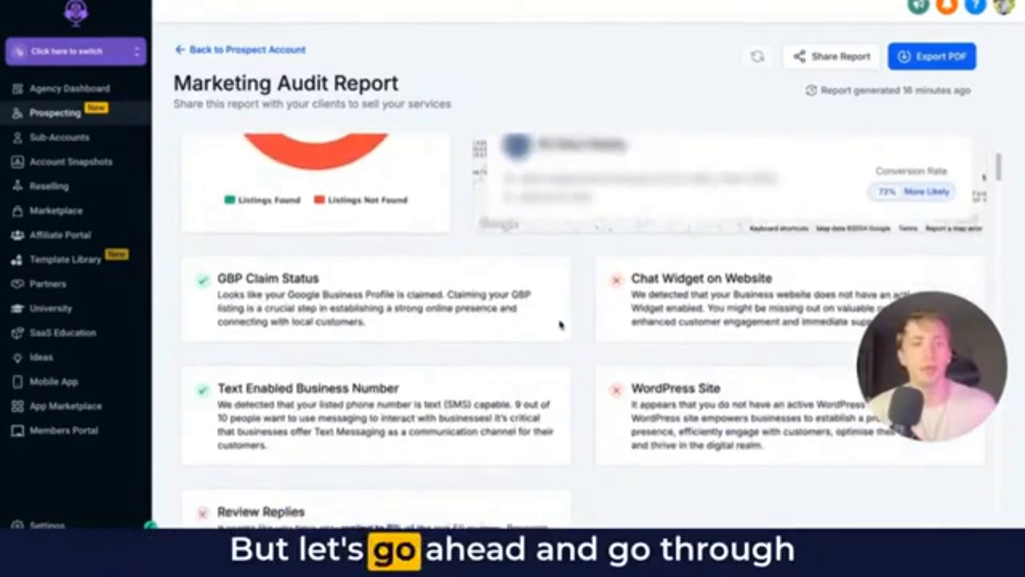
scroll(565, 326, down, 1)
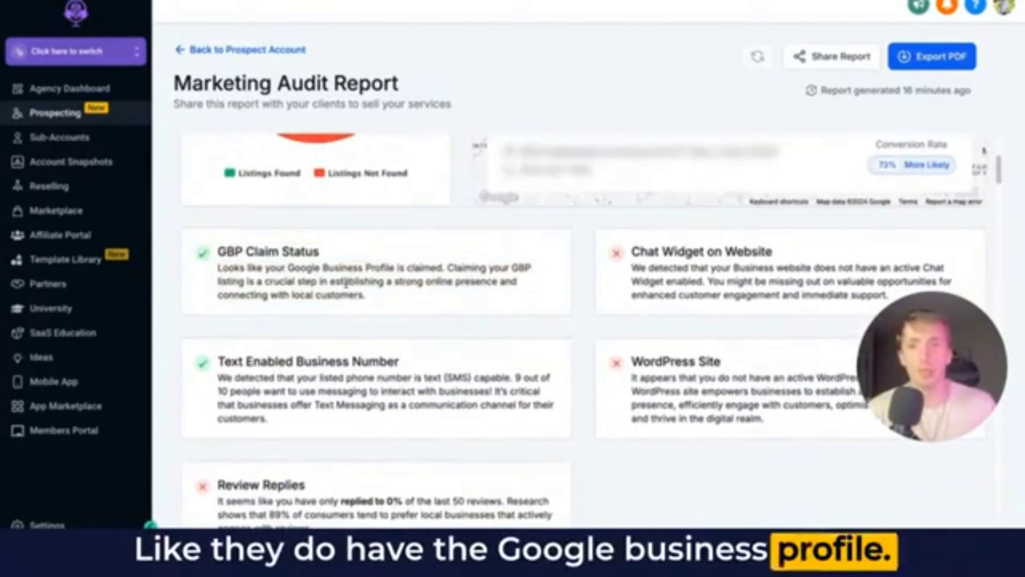
scroll(346, 282, down, 1)
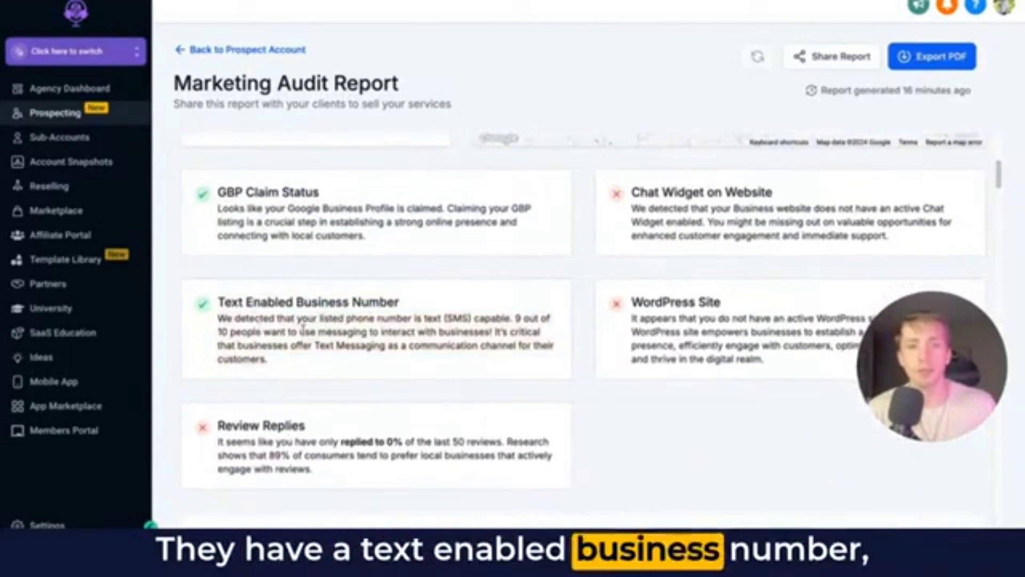
scroll(303, 327, down, 1)
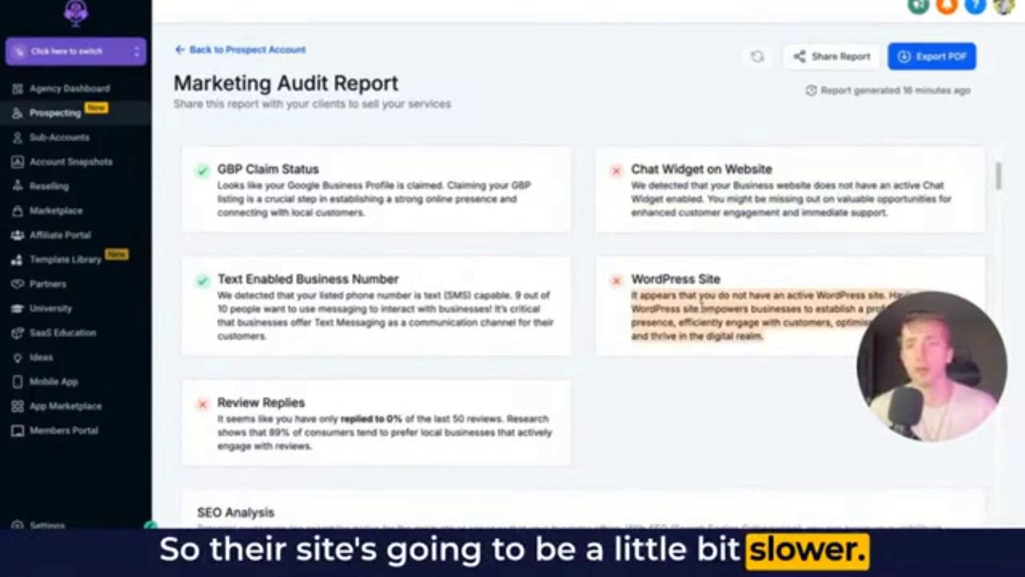
scroll(673, 326, down, 3)
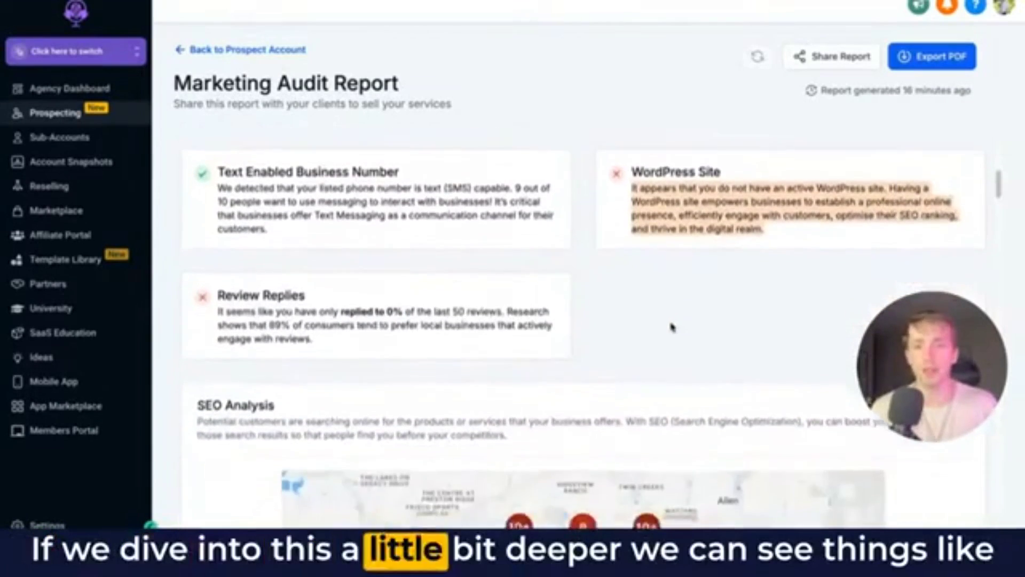
scroll(672, 327, down, 5)
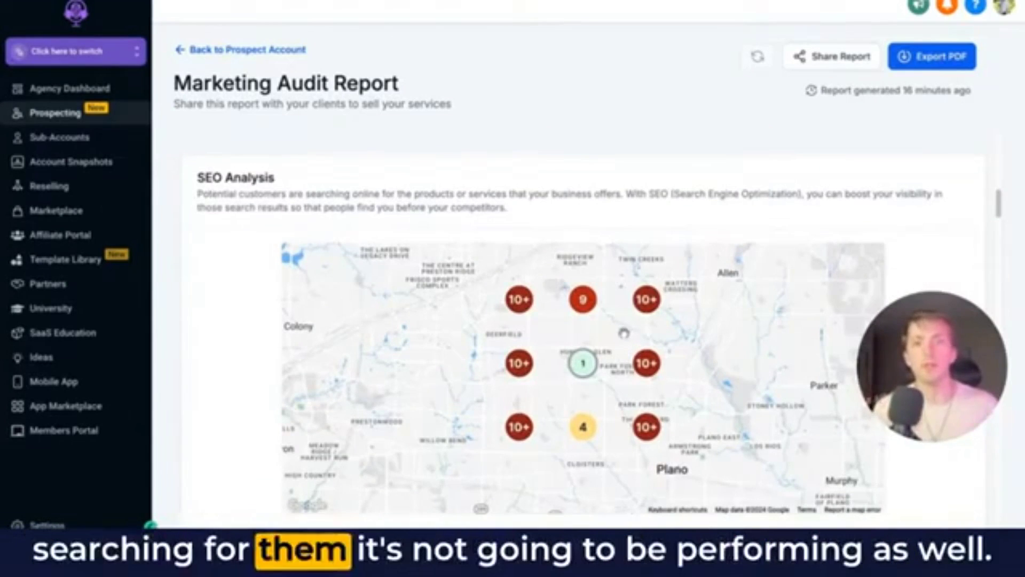
Scroll past competitor rankings, 17% listing accuracy, 96% review score and 4.9 Google rating to Online Listings.
scroll(661, 318, down, 6)
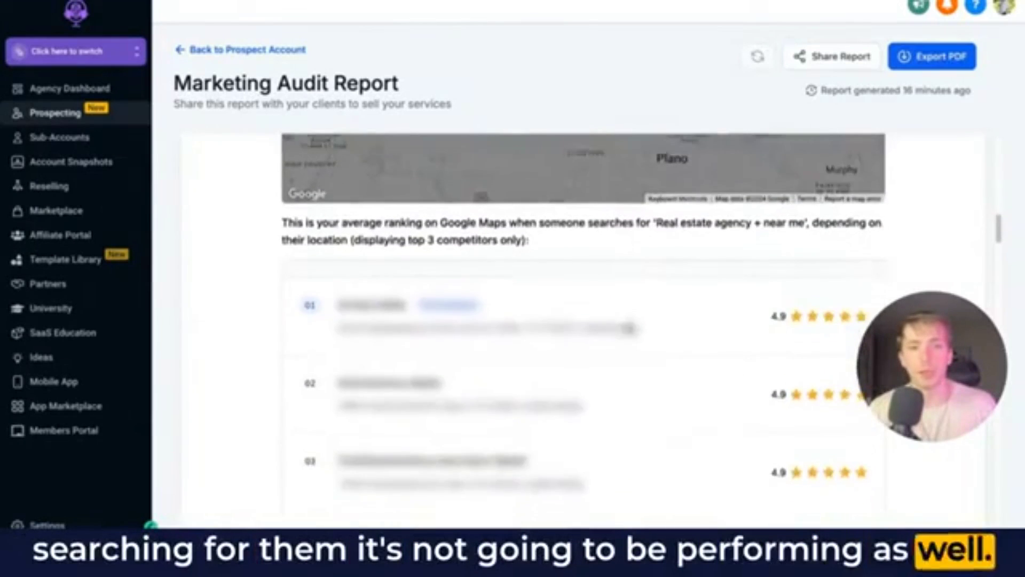
scroll(769, 272, down, 5)
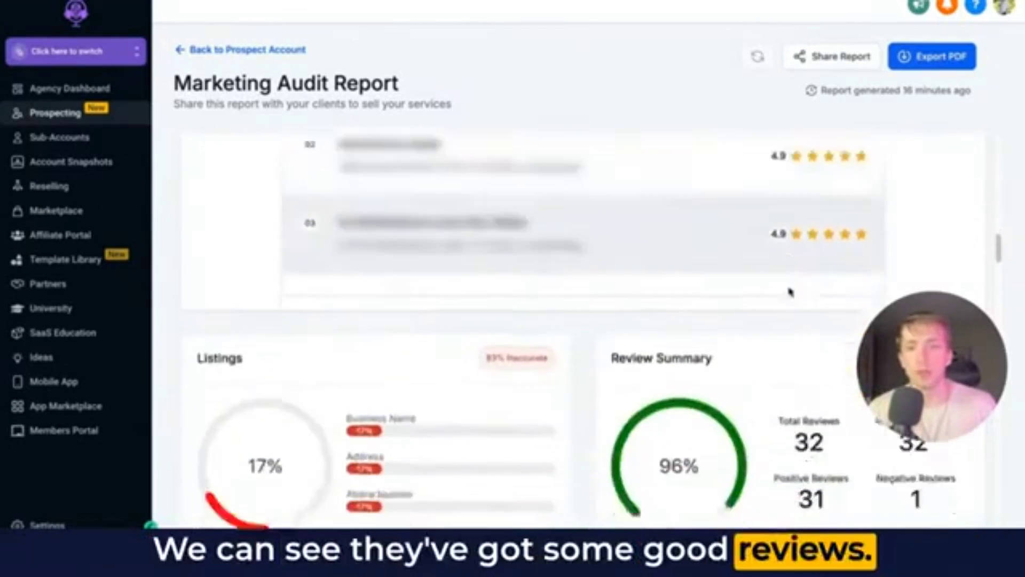
scroll(790, 292, down, 2)
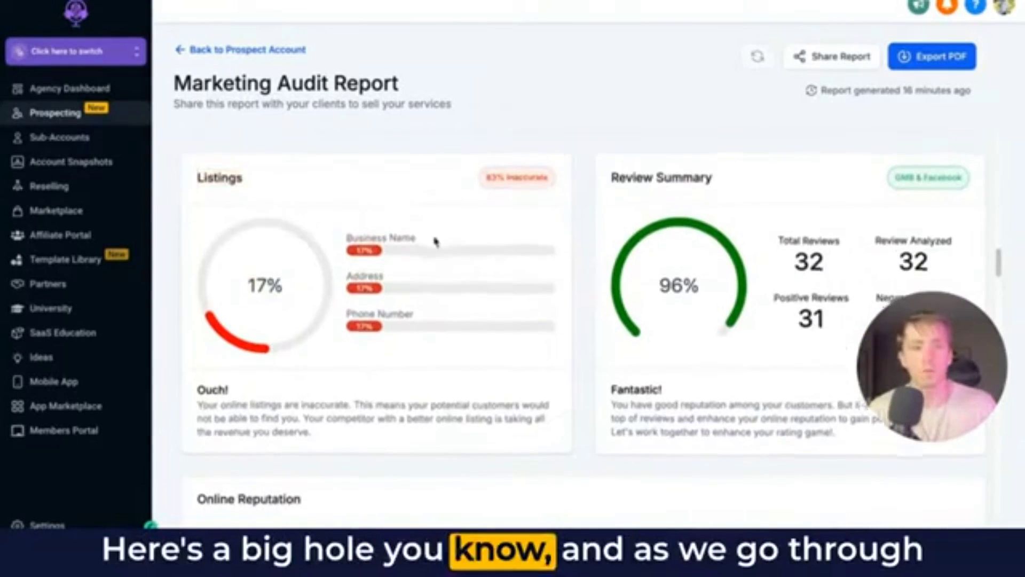
scroll(687, 286, down, 4)
scroll(600, 291, down, 12)
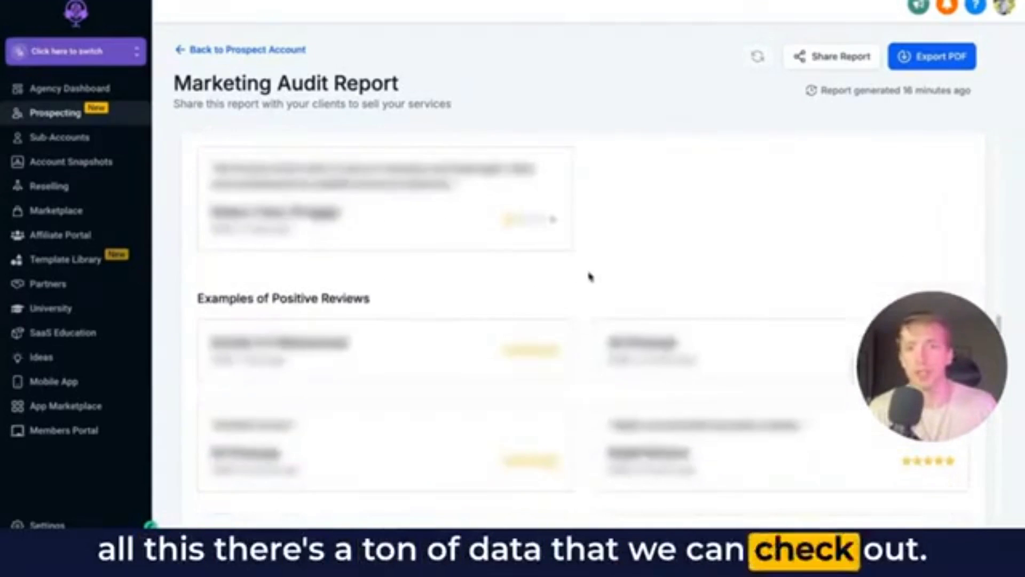
scroll(590, 276, up, 1)
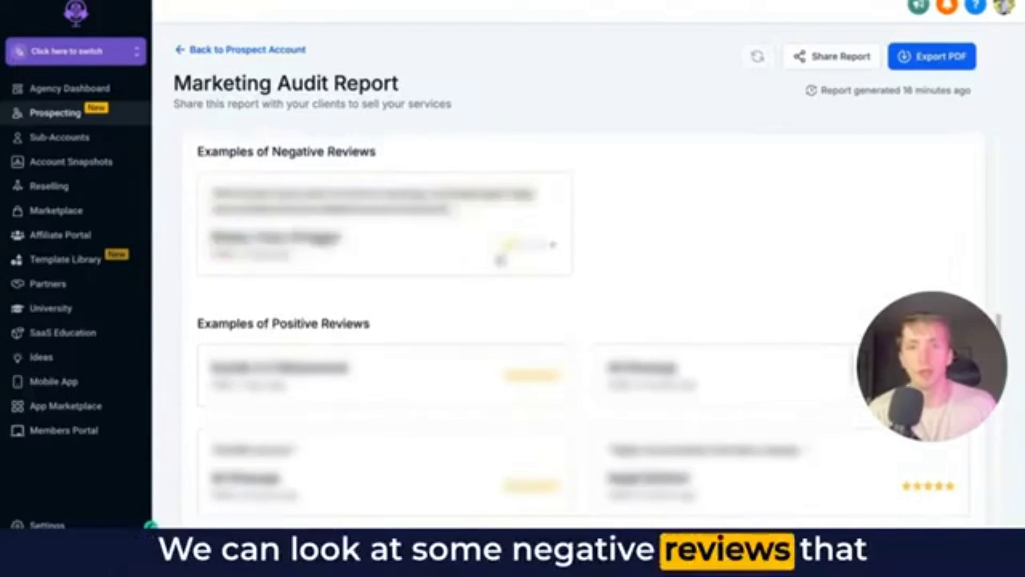
scroll(501, 260, down, 11)
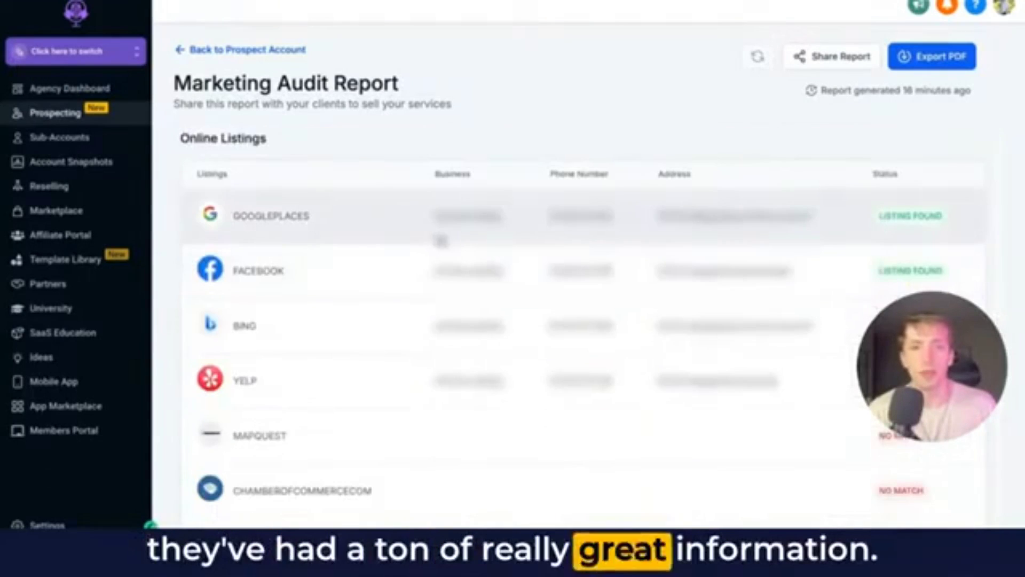
Scroll through Online Listings, Core Web Vitals and Page Health Report, then back up to the competitor rankings.
scroll(268, 251, down, 5)
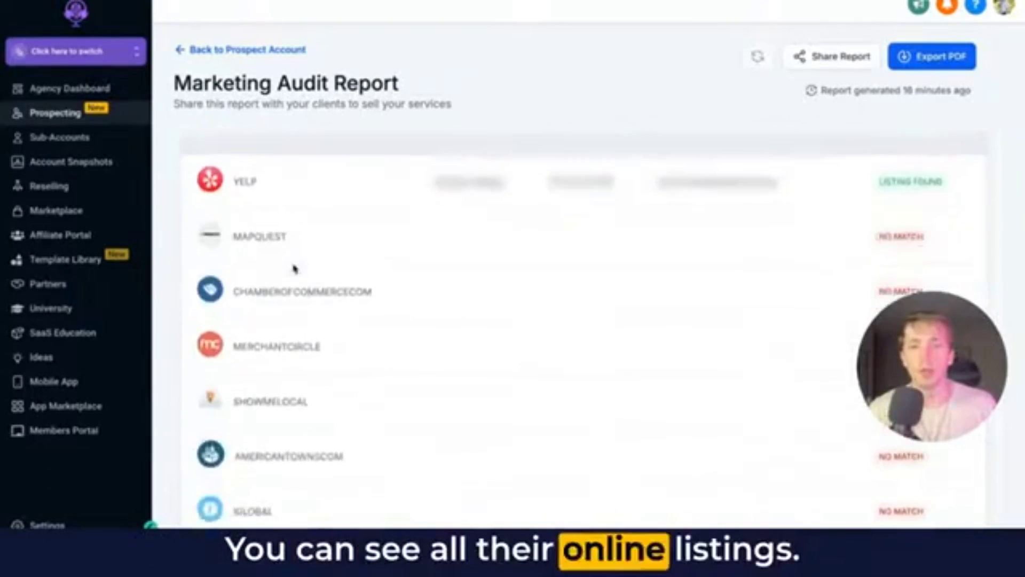
scroll(376, 270, down, 6)
scroll(382, 277, down, 8)
scroll(386, 277, down, 15)
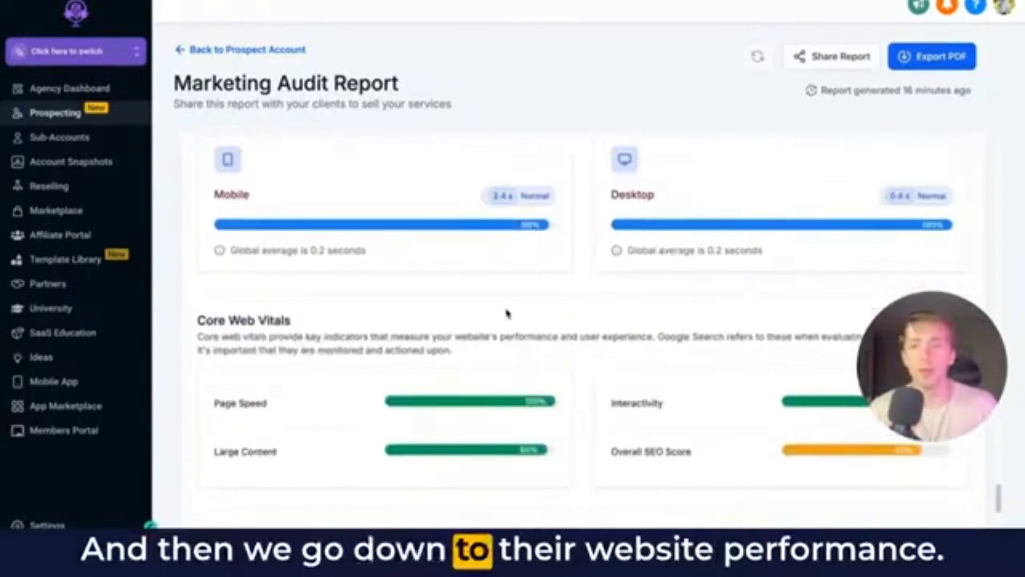
scroll(474, 227, down, 2)
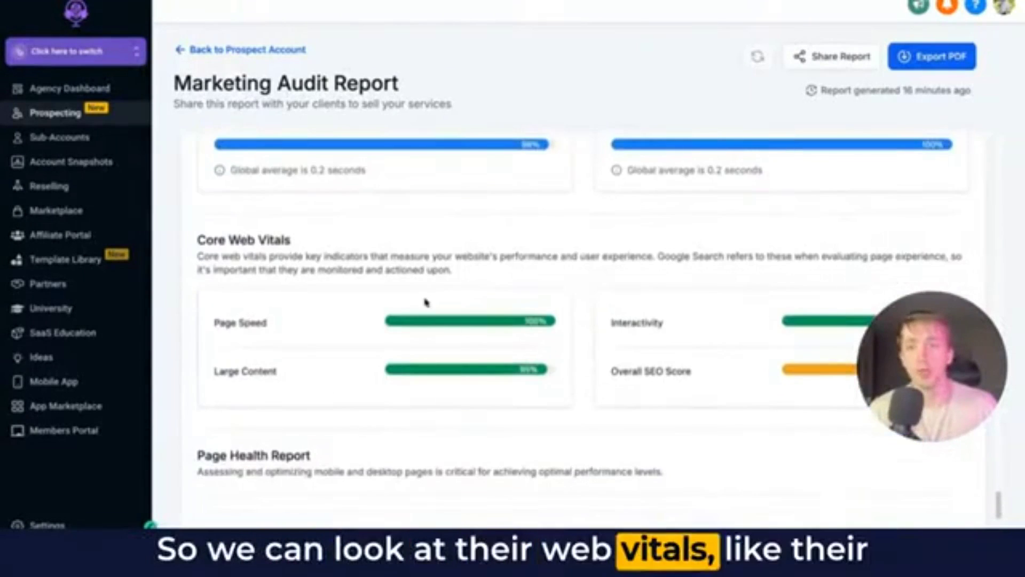
scroll(646, 318, down, 1)
scroll(646, 326, down, 3)
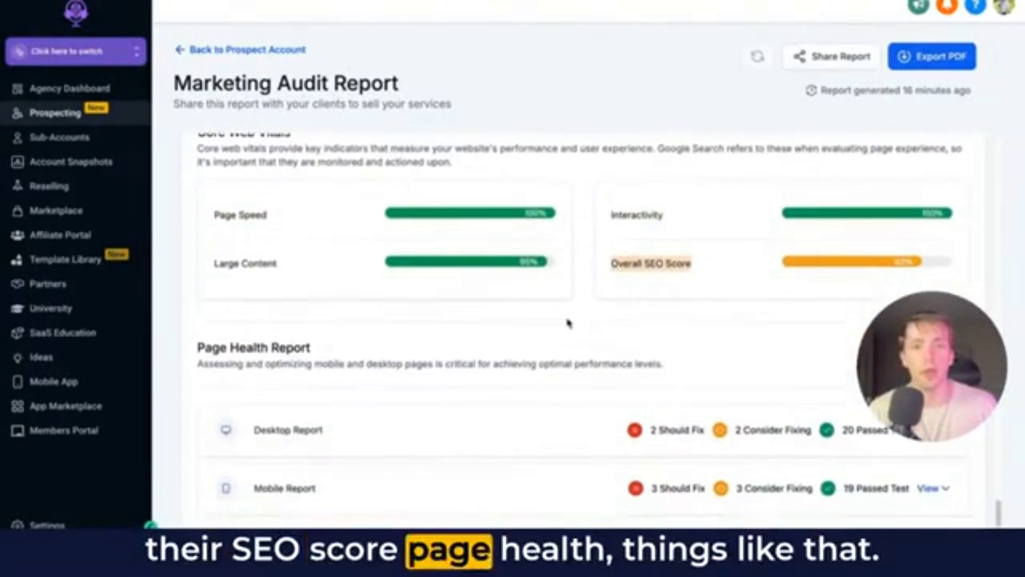
scroll(540, 334, up, 10)
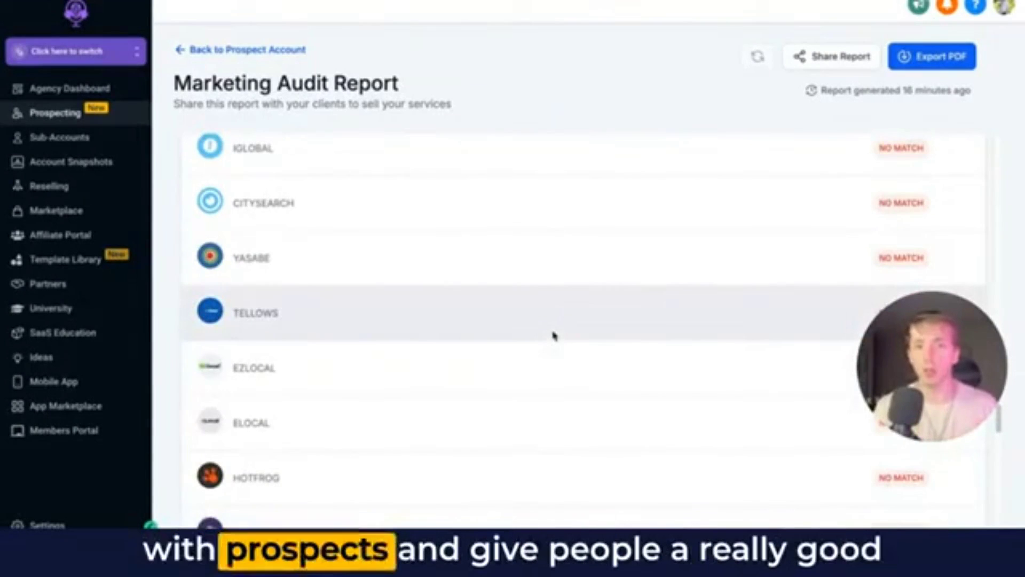
scroll(527, 344, up, 10)
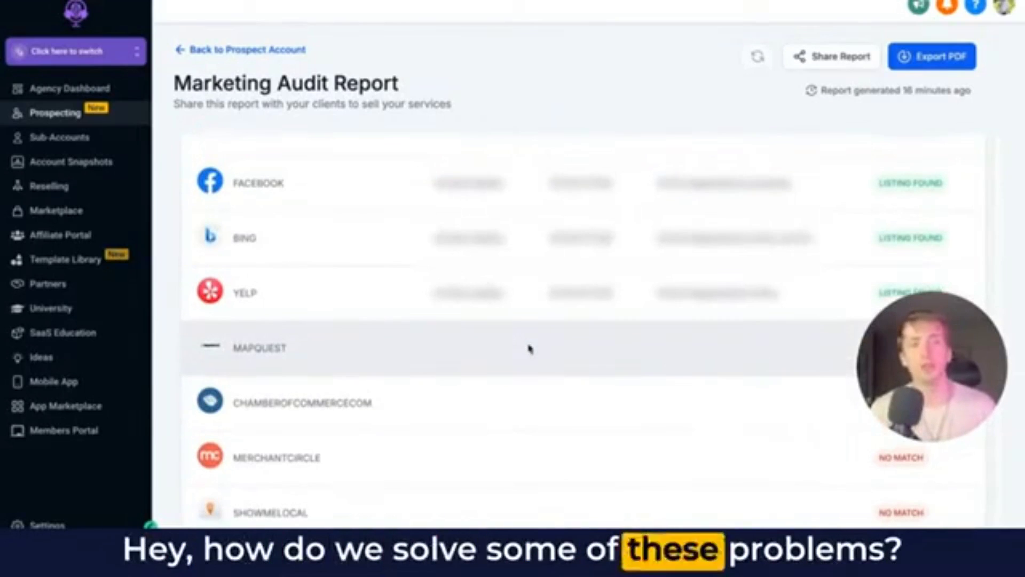
scroll(572, 229, up, 15)
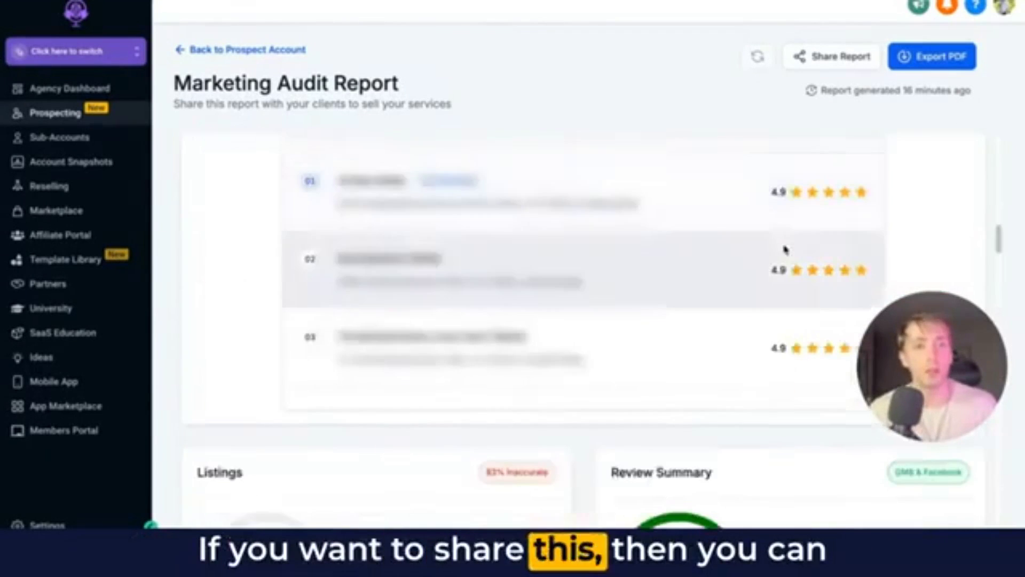
Share the audit report and open its prospect link in a new tab.
click(841, 56)
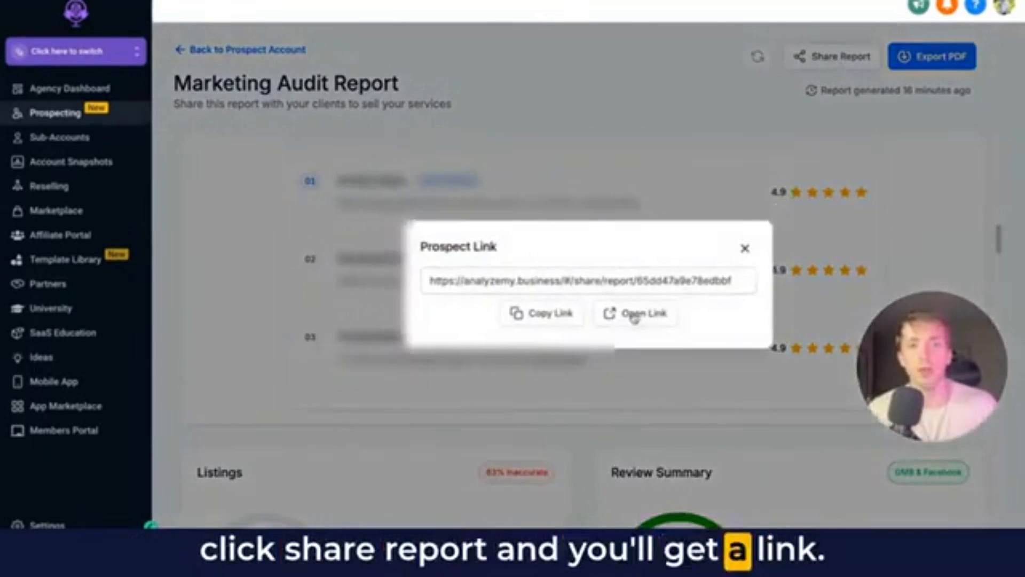
click(633, 315)
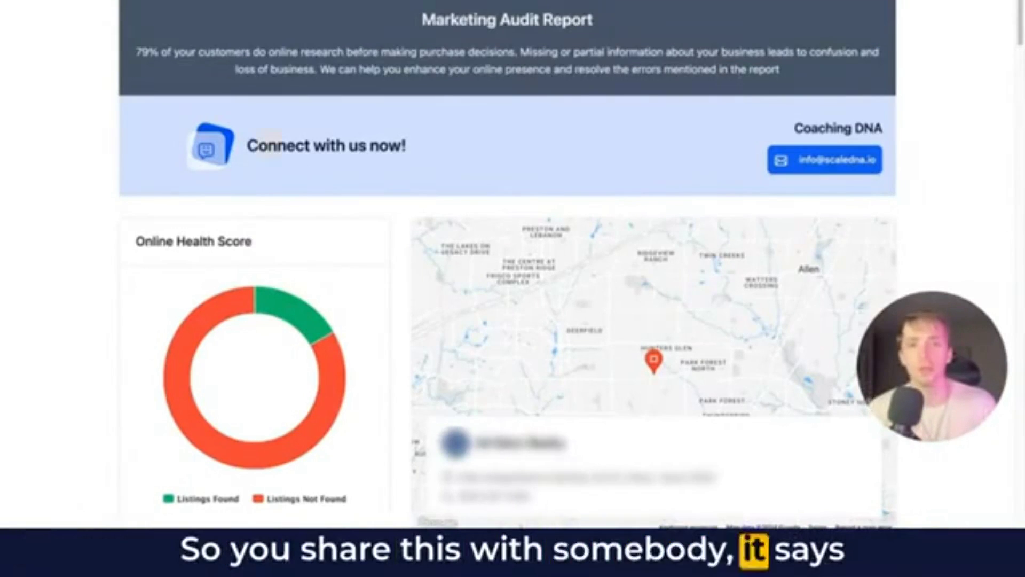
Scroll the shared report down to its email call-to-action and back, returning to the Prospect Link dialog.
drag(257, 145, 300, 161)
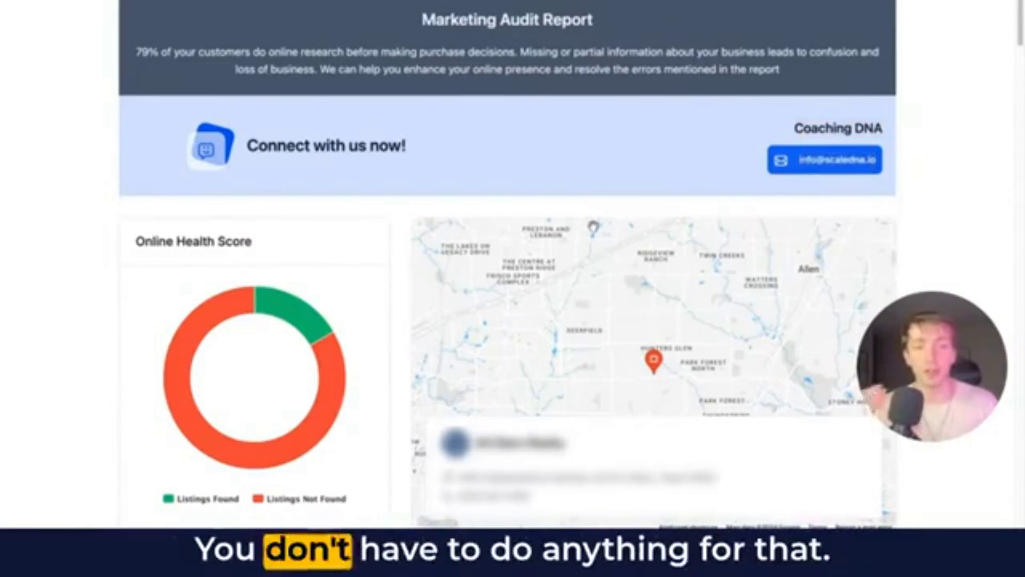
scroll(518, 233, down, 12)
scroll(518, 233, down, 20)
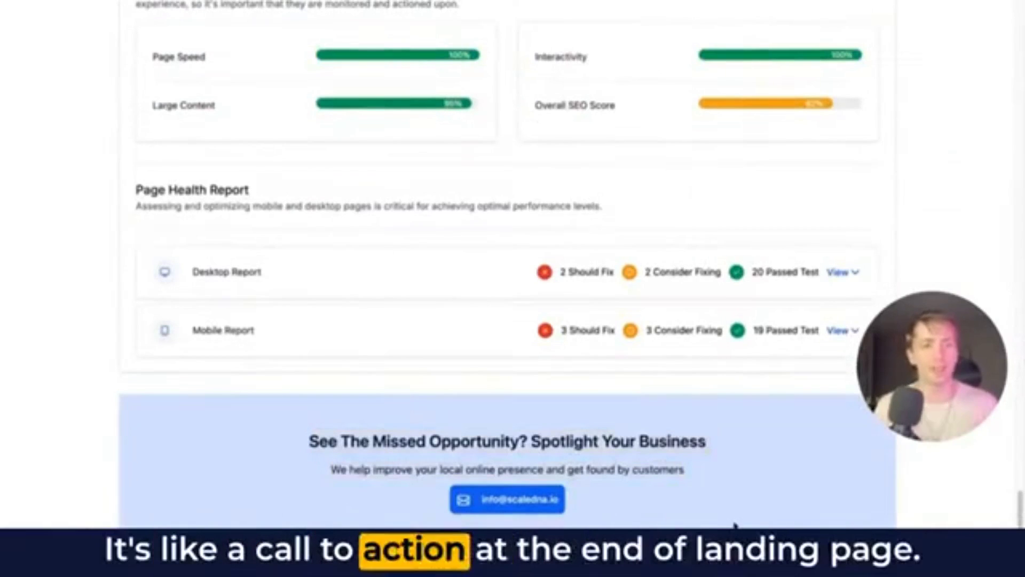
scroll(552, 293, up, 20)
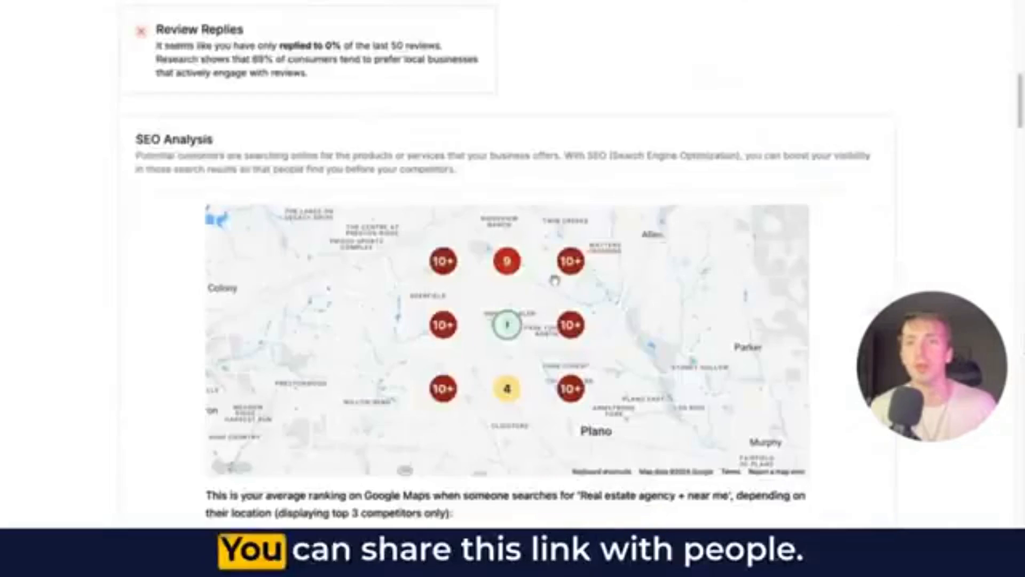
scroll(554, 277, up, 10)
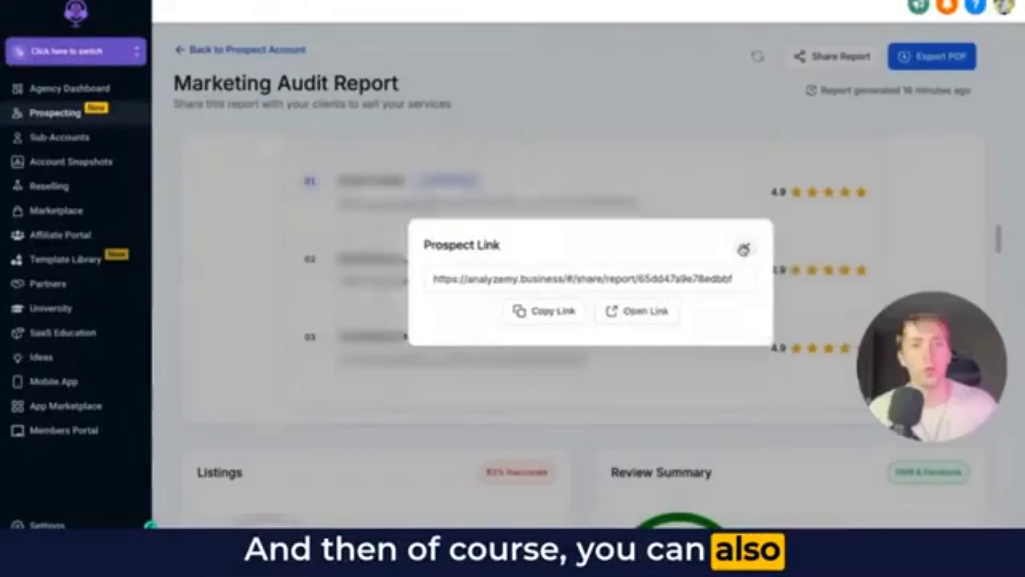
Close the Prospect Link window and return to Prospect Accounts, where the prospect shows 72% More Likely.
click(743, 247)
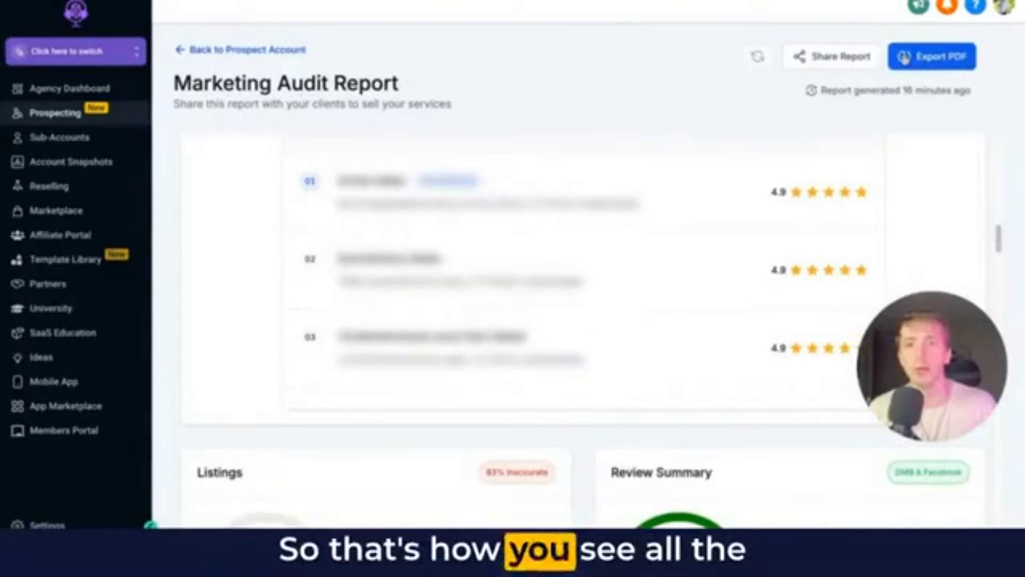
scroll(588, 273, up, 5)
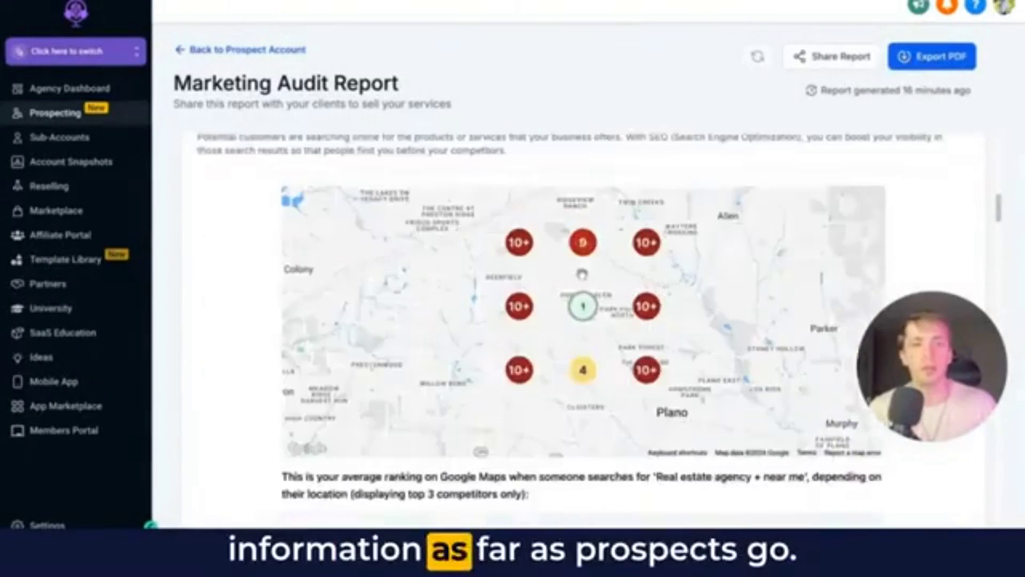
scroll(582, 273, up, 10)
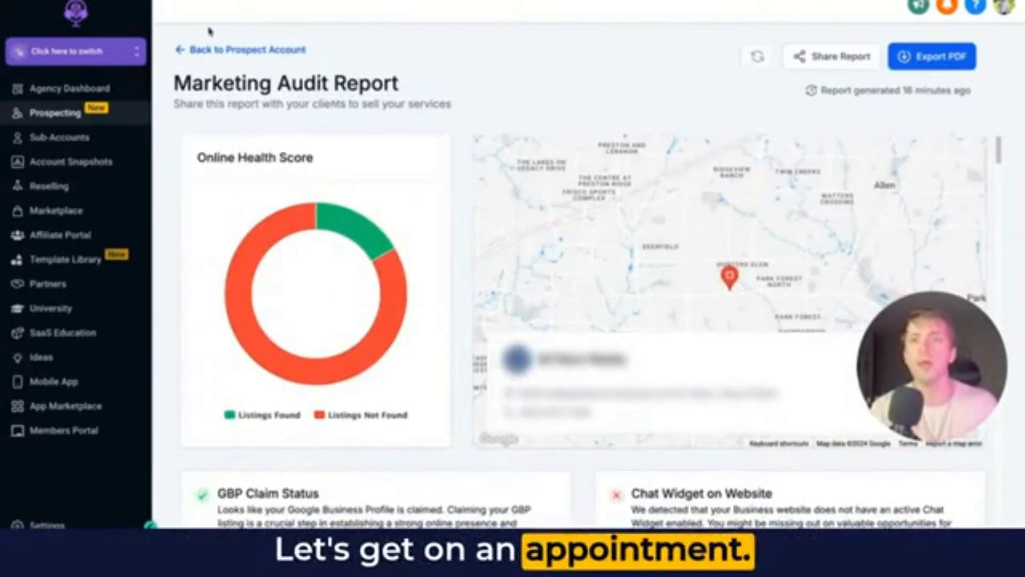
click(221, 48)
click(223, 47)
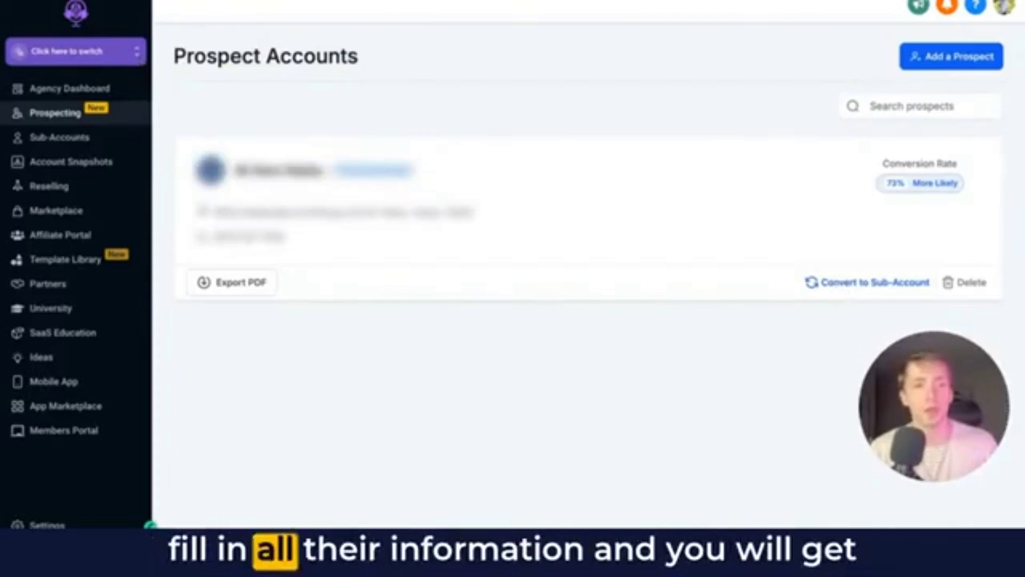
click(948, 458)
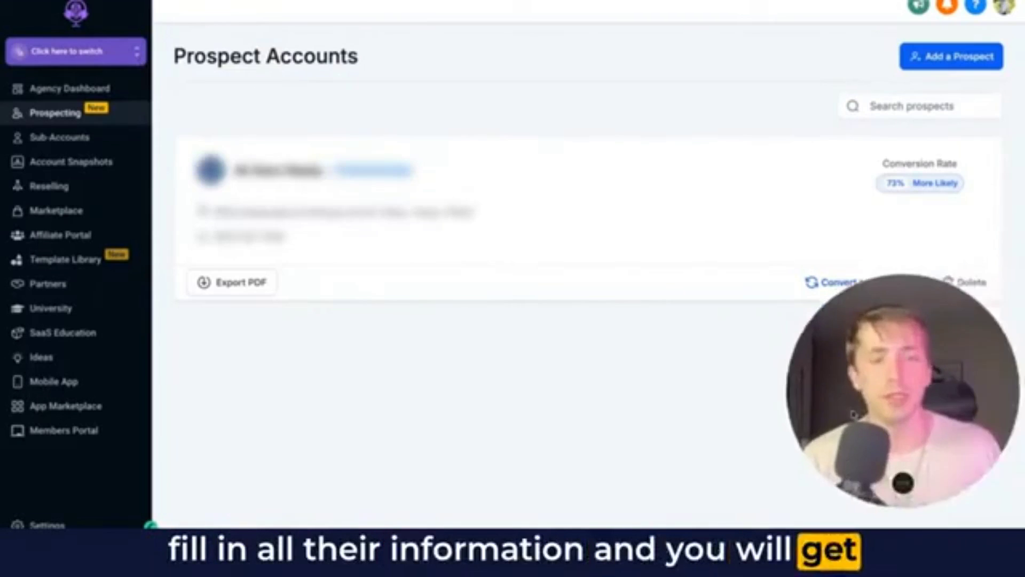